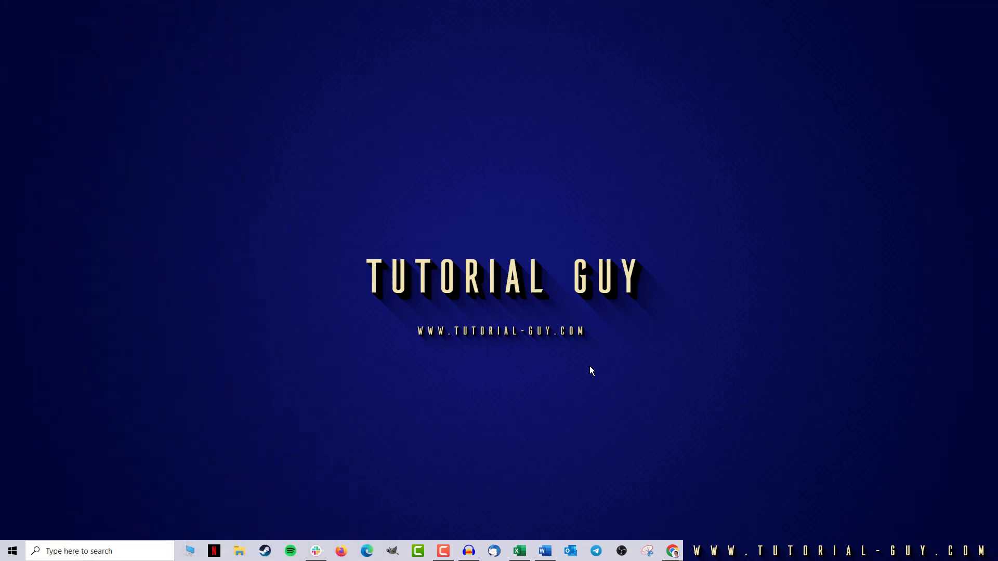
# Bring up the logged-out browser window showing the Twitch browse page.
pyautogui.moveTo(672, 551)
pyautogui.click(730, 491)
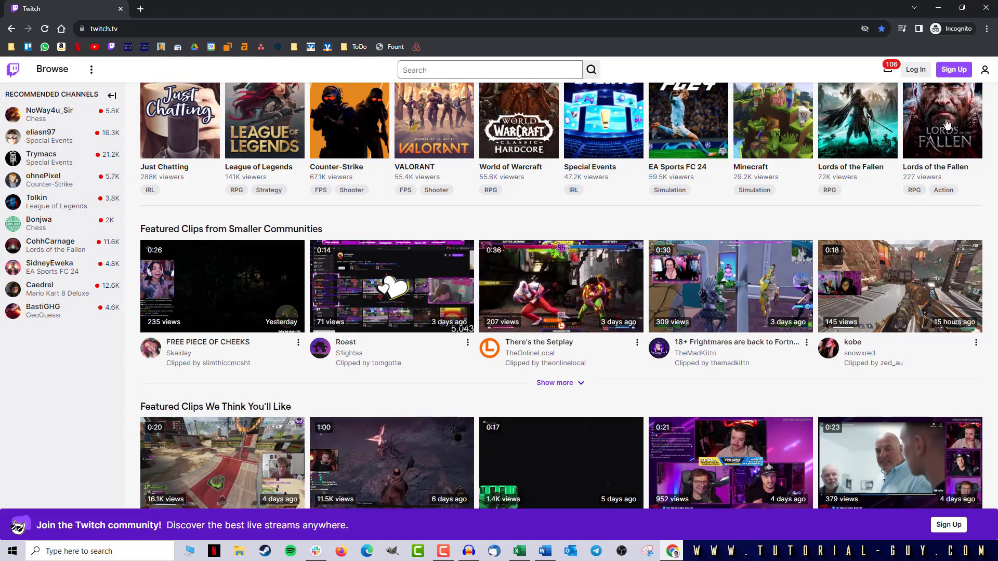
# From the logged-out account menu, switch Dark Theme on and then back to light.
pyautogui.click(984, 73)
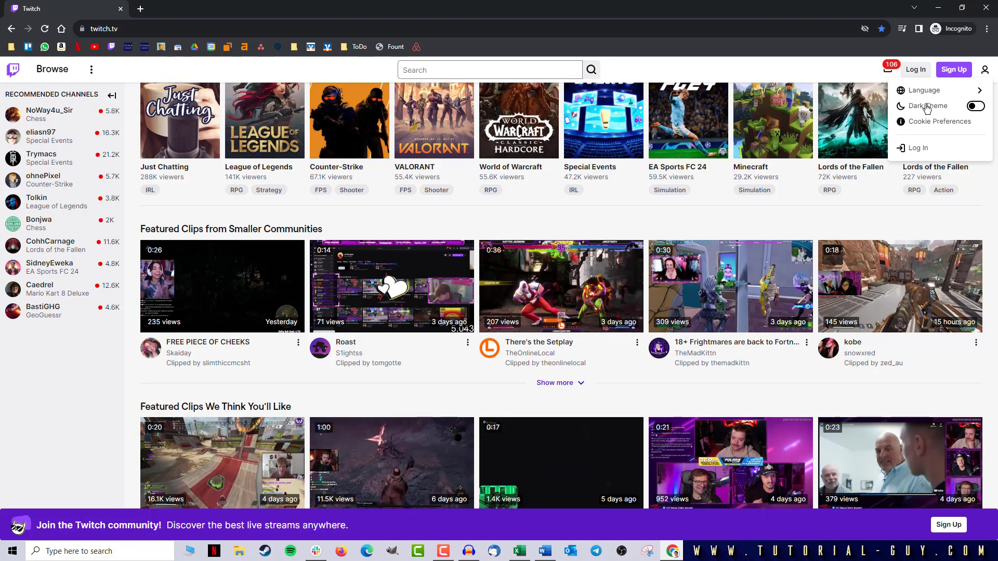
pyautogui.click(927, 106)
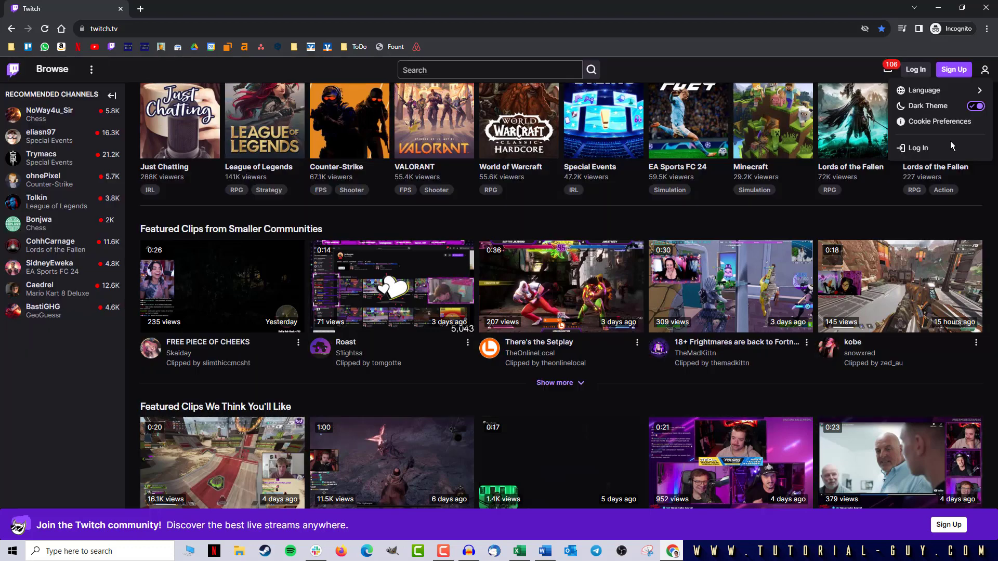
pyautogui.click(809, 70)
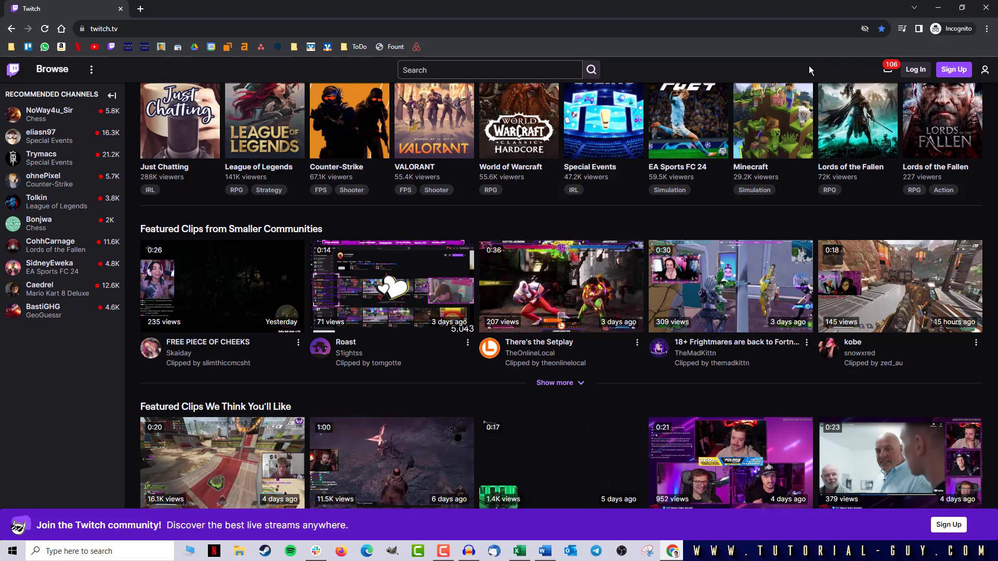
pyautogui.click(981, 69)
pyautogui.click(941, 107)
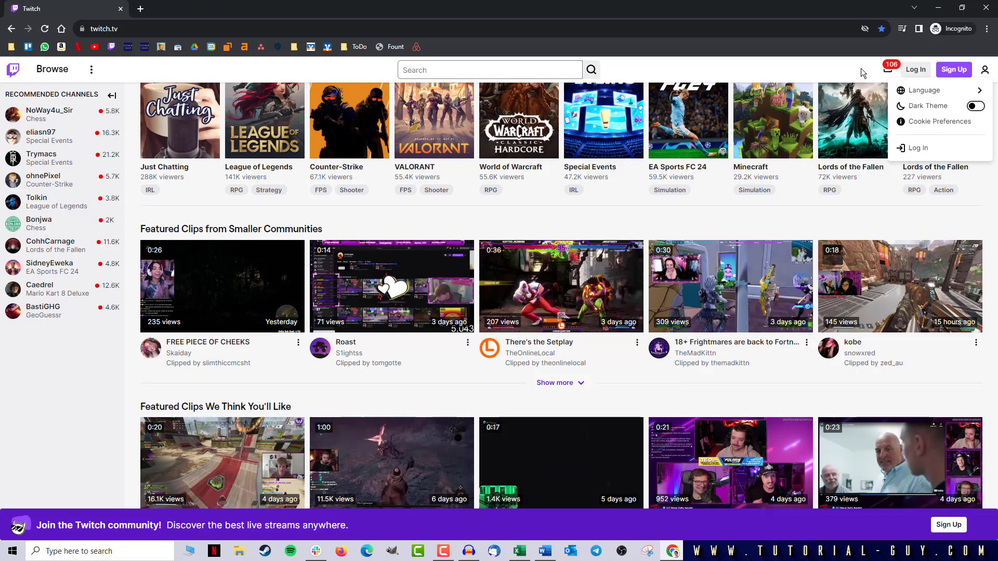
# Close the logged-out window and switch to the signed-in Twitch browser window.
pyautogui.click(986, 9)
pyautogui.click(673, 552)
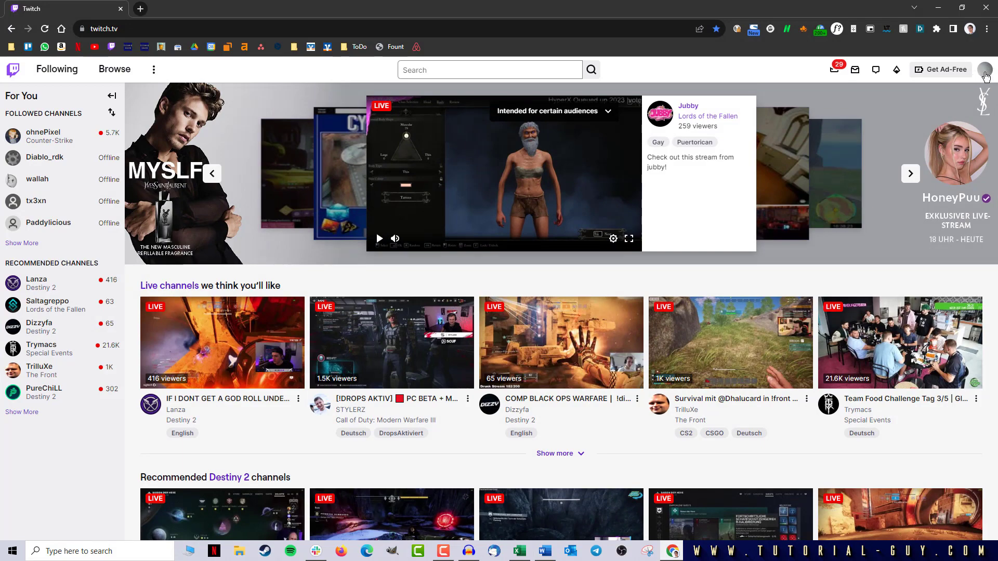
# From the signed-in avatar menu, switch Dark Theme on.
pyautogui.click(986, 76)
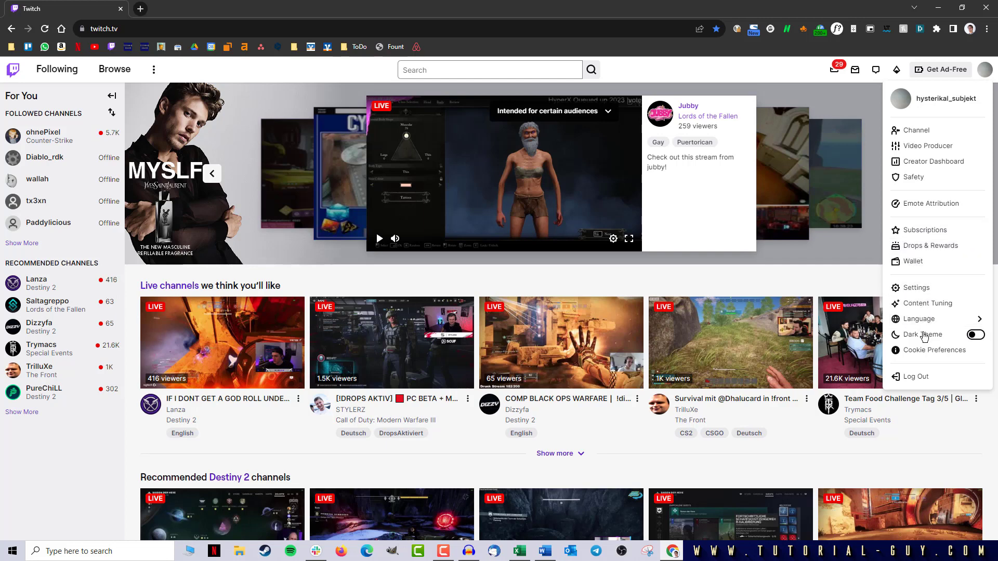
pyautogui.click(924, 335)
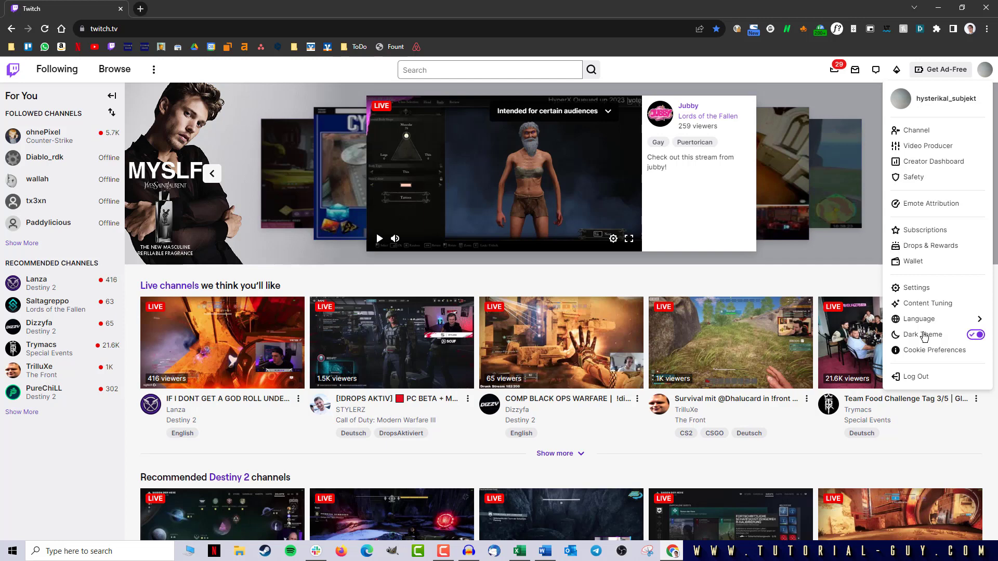